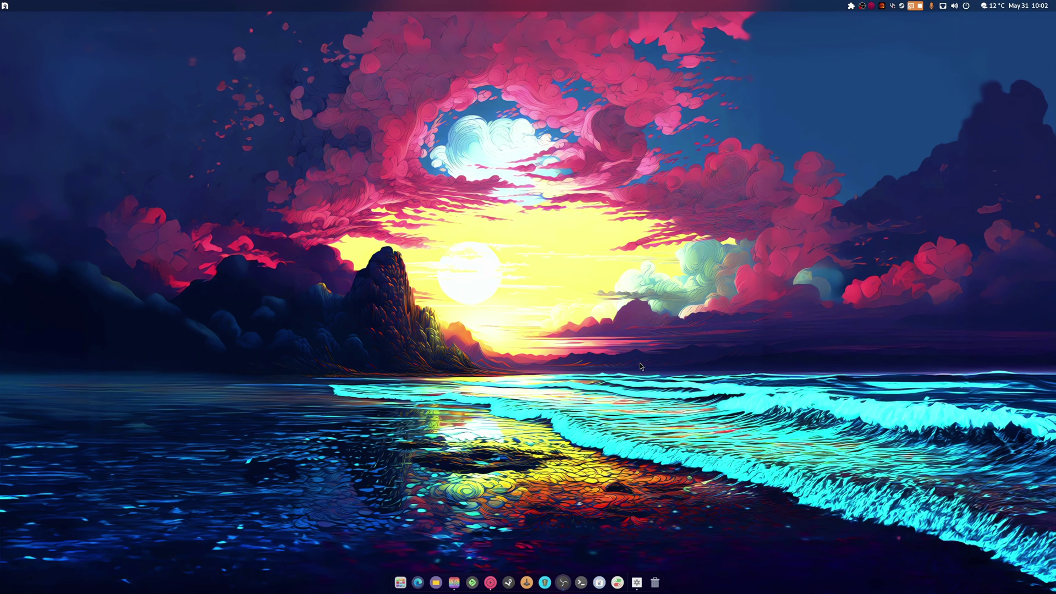
Launch a GNOME Terminal window from the dock.
left_click(581, 583)
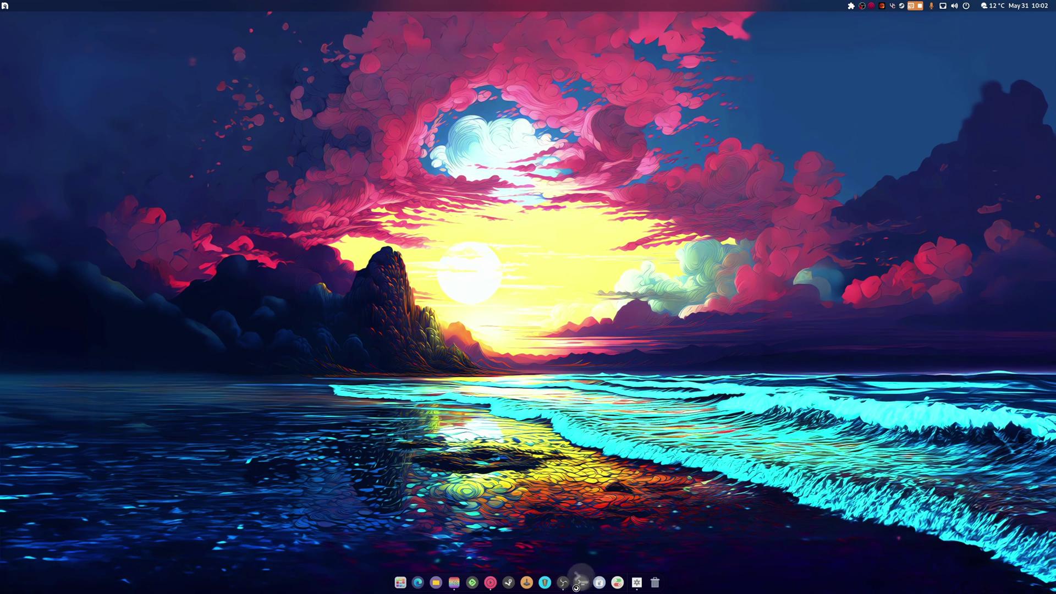
Maximize the terminal window and enlarge its text by two steps.
double_click(334, 79)
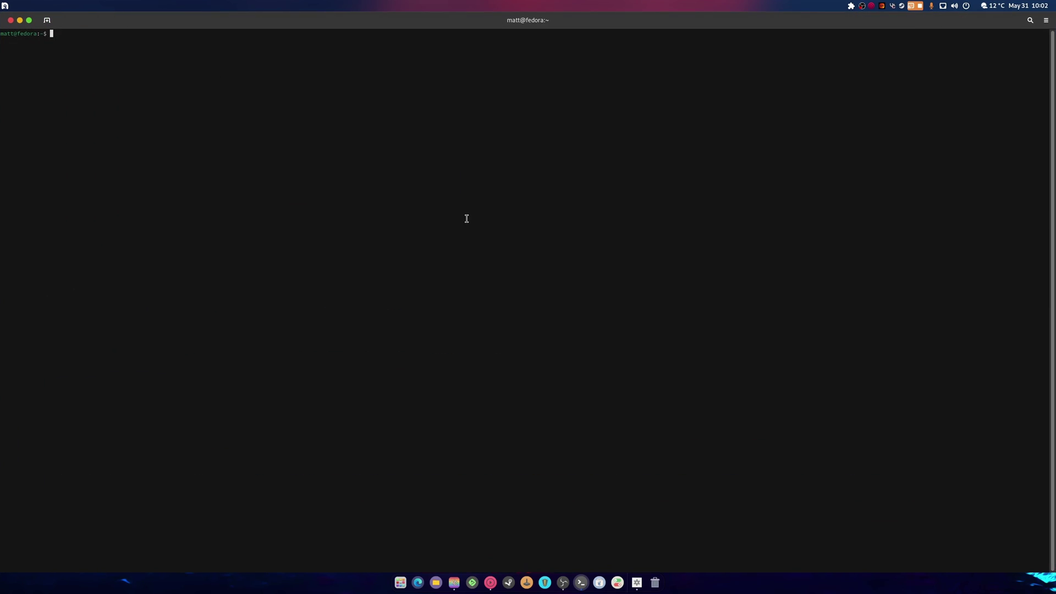
key("ctrl+plus")
key("ctrl+plus")
key("ctrl+plus")
key("ctrl+plus")
key("ctrl+plus")
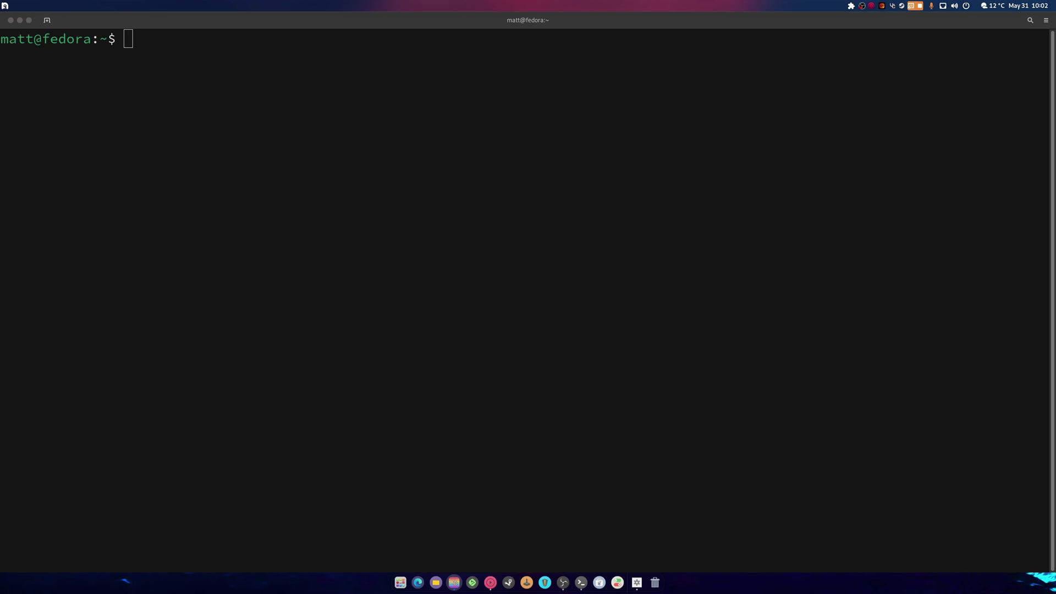
Open /usr/lib/modprobe.d/nvidia.conf in nano by running the pasted command with gedit swapped for nano.
right_click(191, 161)
left_click(216, 189)
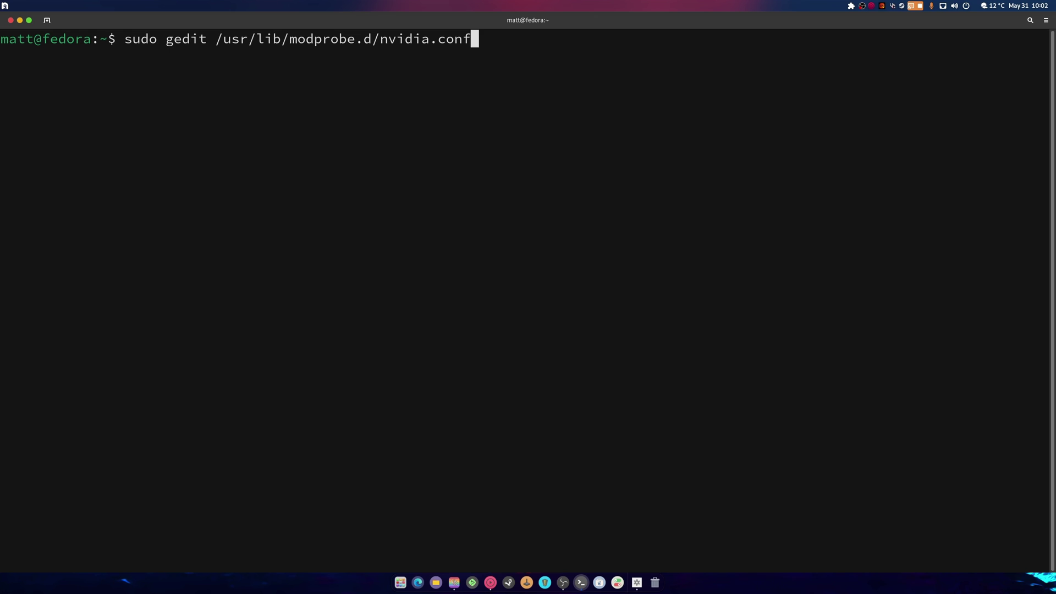
key("Left")
key("Left")
key("Left")
key("Left")
key("Left")
key("Left")
key("Left")
key("Left")
key("Left")
key("BackSpace")
key("BackSpace")
key("BackSpace")
key("BackSpace")
key("BackSpace")
type("n")
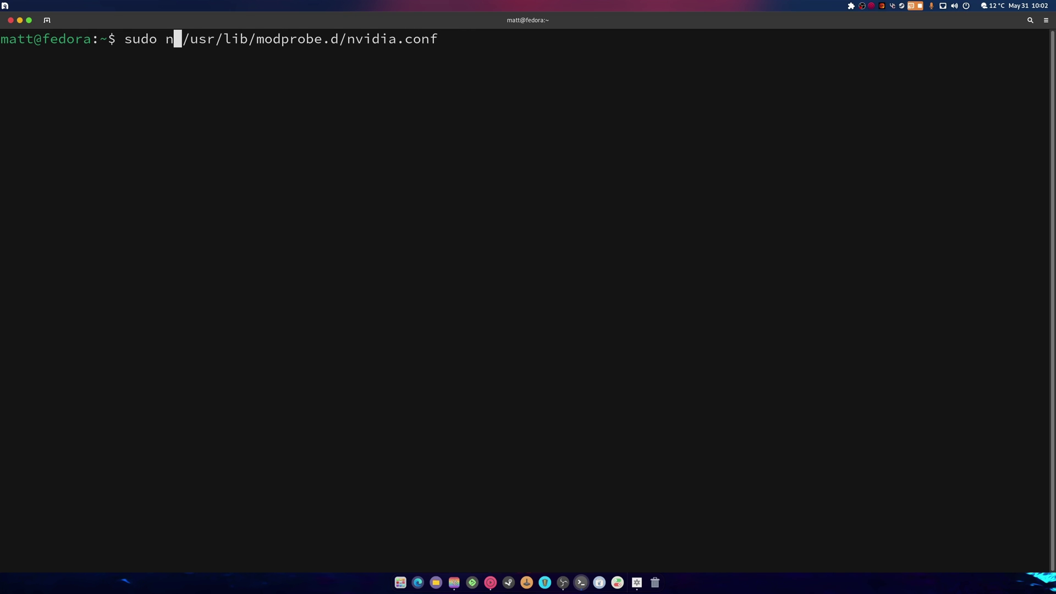
type("ano")
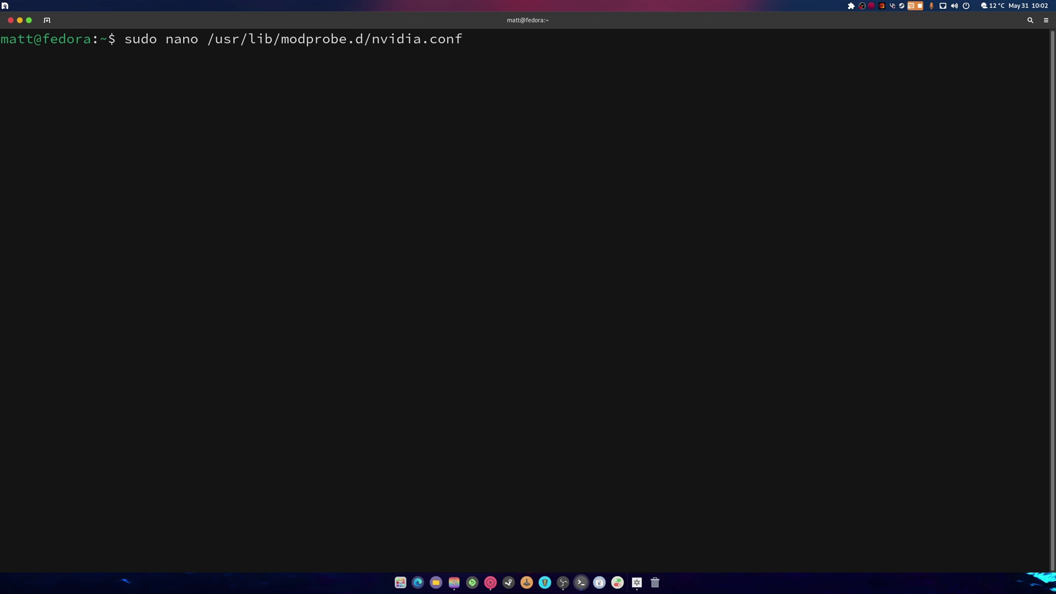
key("Return")
key("Return")
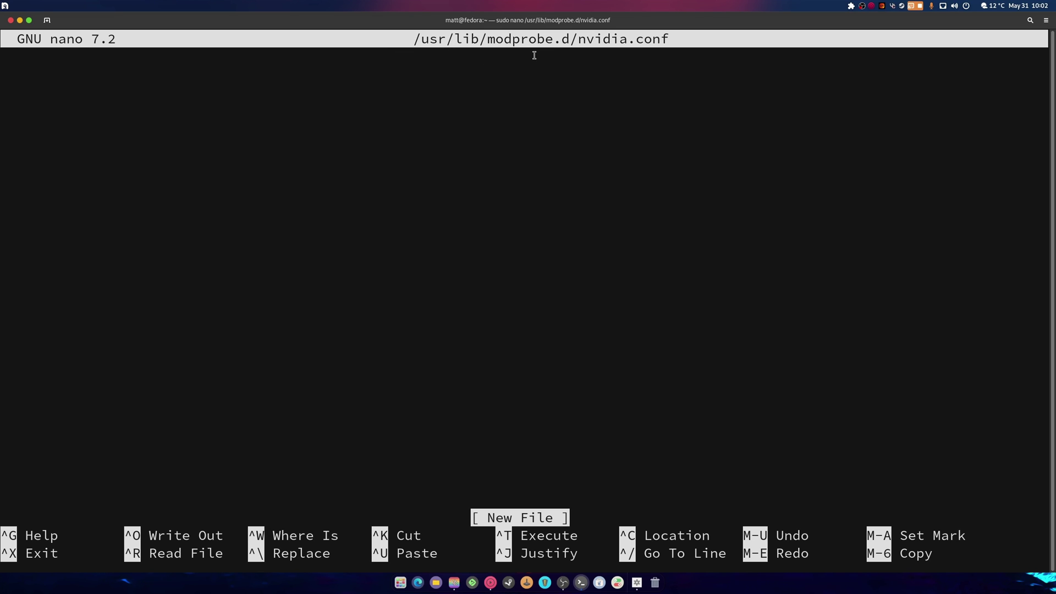
Exit nano and rerun the recalled command with the path changed to /etc/modprobe.d/nvidia.conf.
key("ctrl+x")
key("Up")
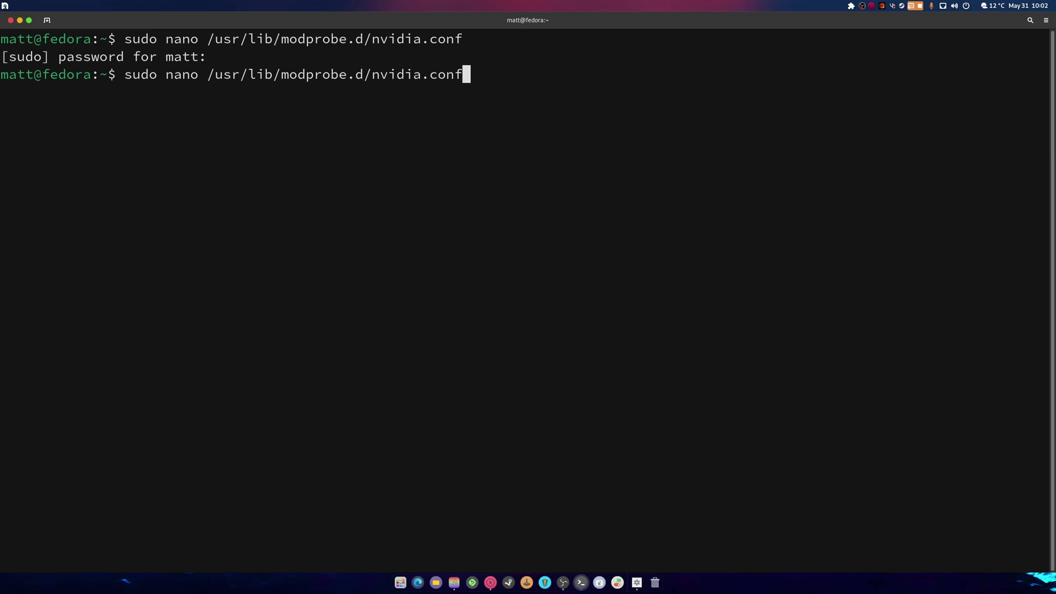
key("Left")
key("Left")
key("Left")
key("BackSpace")
key("BackSpace")
key("BackSpace")
key("BackSpace")
key("BackSpace")
key("BackSpace")
key("BackSpace")
key("BackSpace")
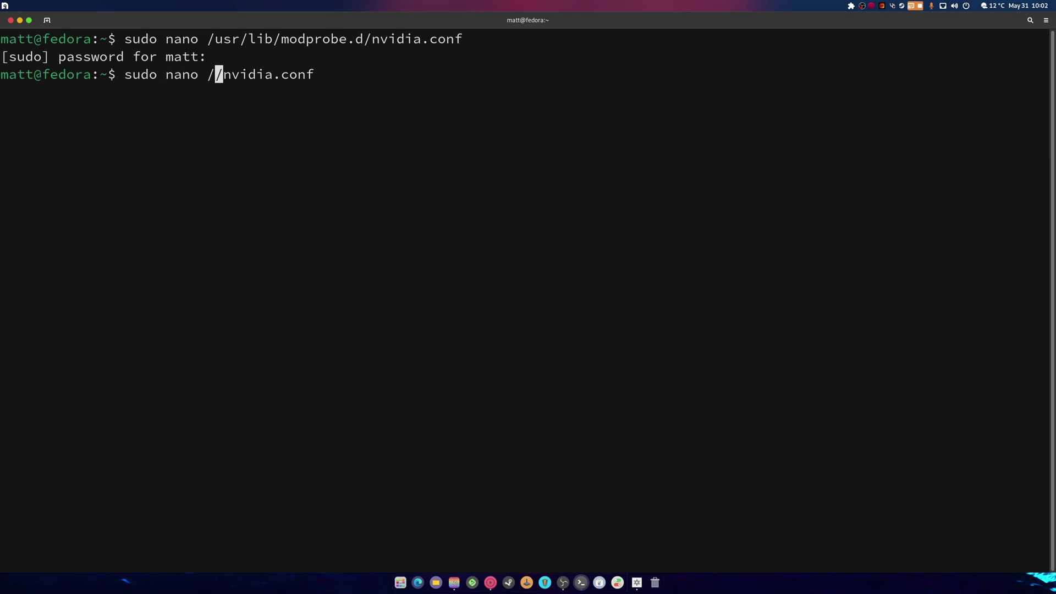
type("etc")
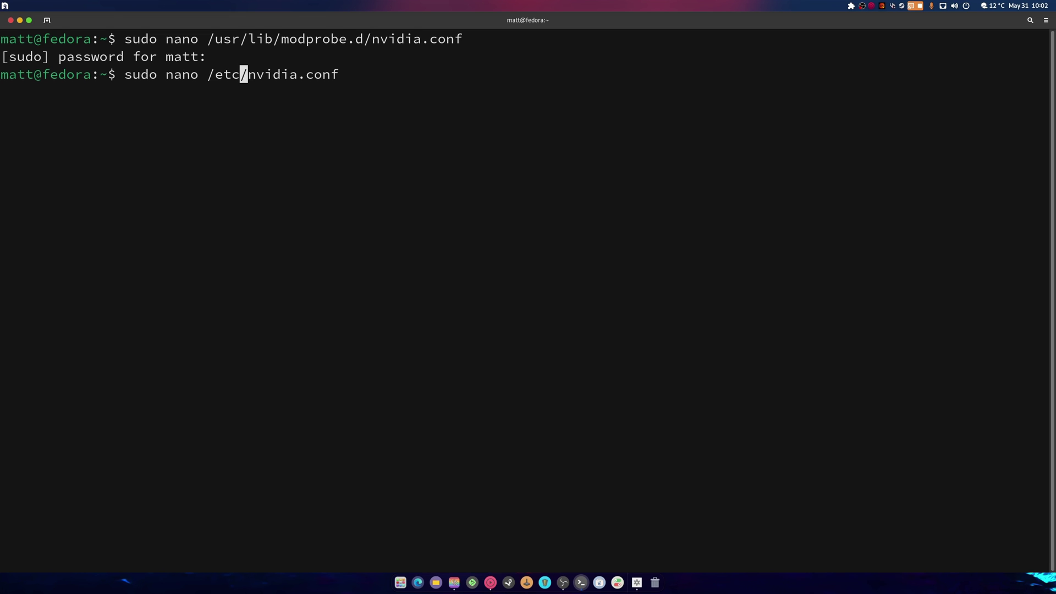
key("Right")
type("mod")
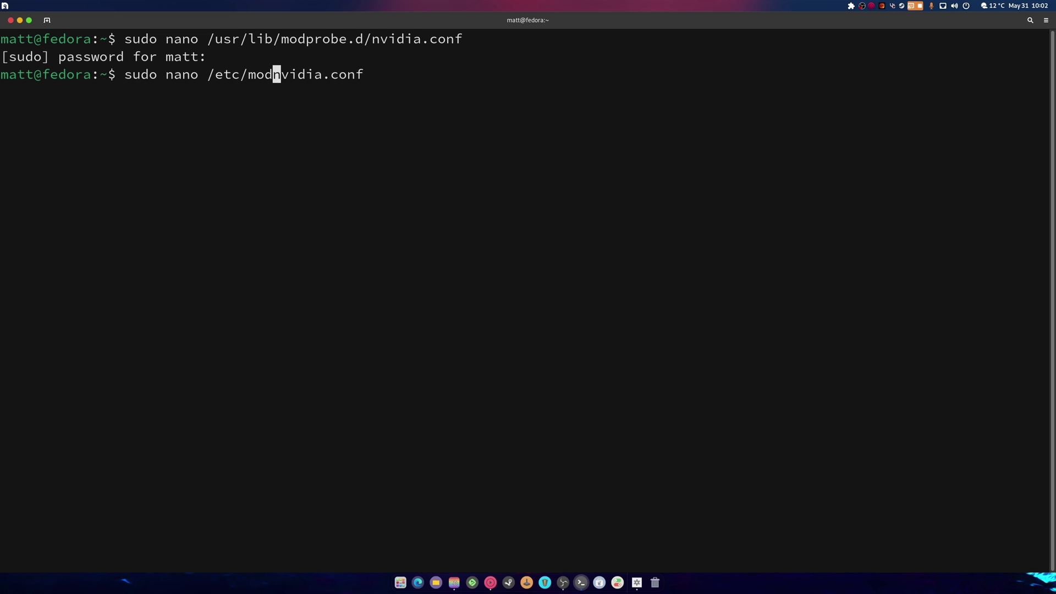
type("probe.d/")
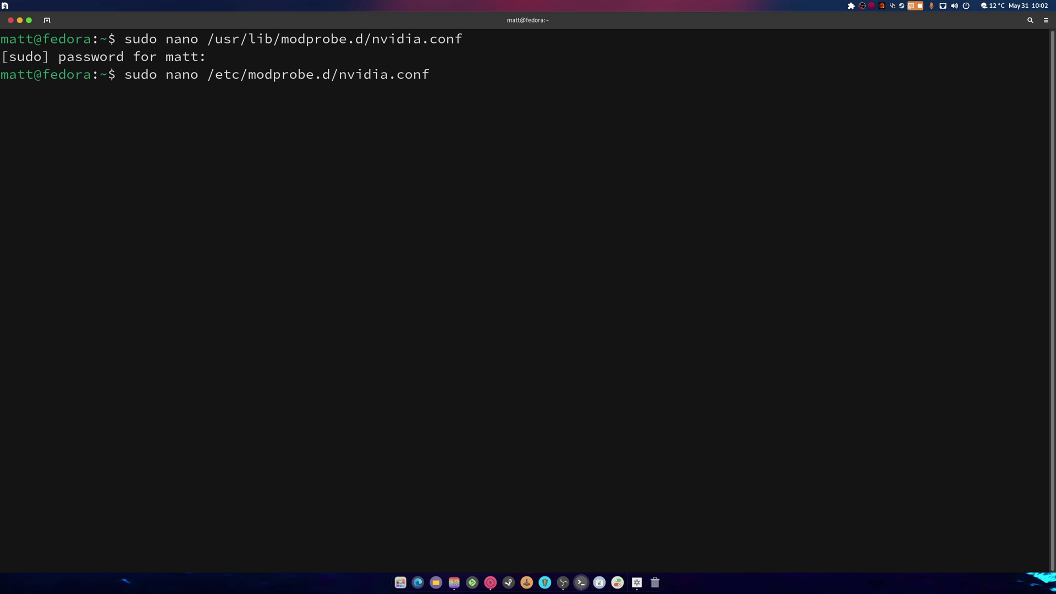
key("Return")
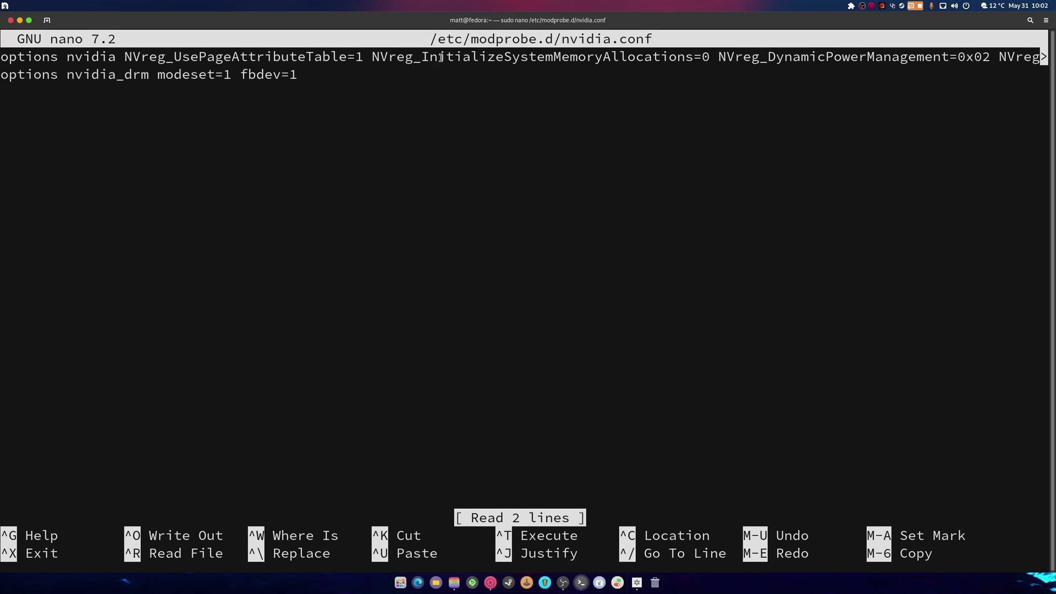
Move the cursor along the first nvidia options line in nvidia.conf.
key("Right")
key("Right")
key("Right")
key("Right")
key("Right")
key("Right")
key("Right")
key("Right")
key("Right")
key("Right")
key("Right")
key("Right")
key("Right")
key("Right")
key("Right")
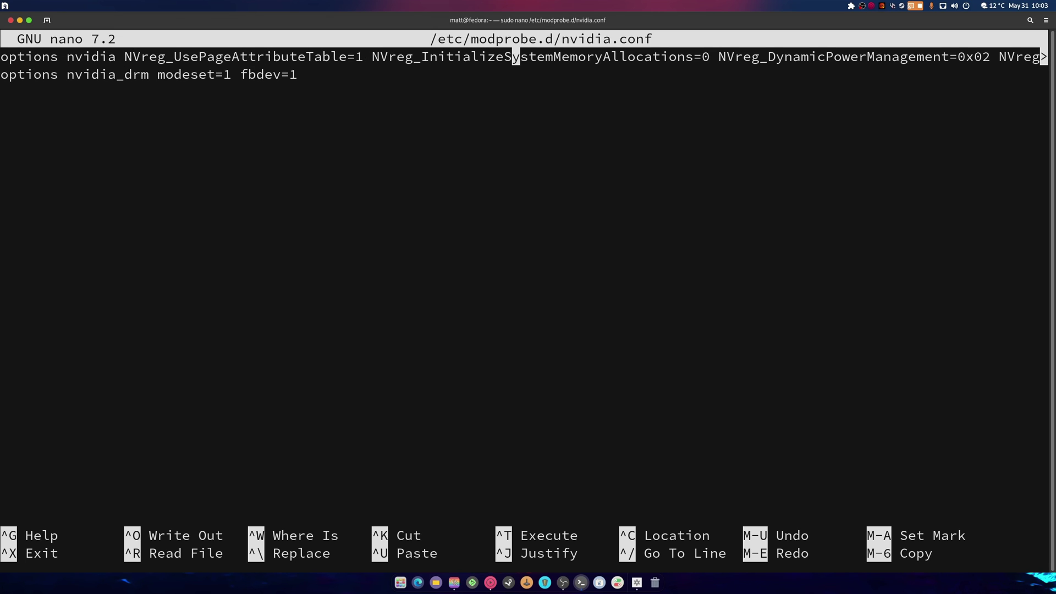
key("Right")
key("Right")
key("Right")
key("Right")
key("Right")
key("Right")
key("Right")
key("Right")
key("Right")
key("Right")
key("Right")
key("Right")
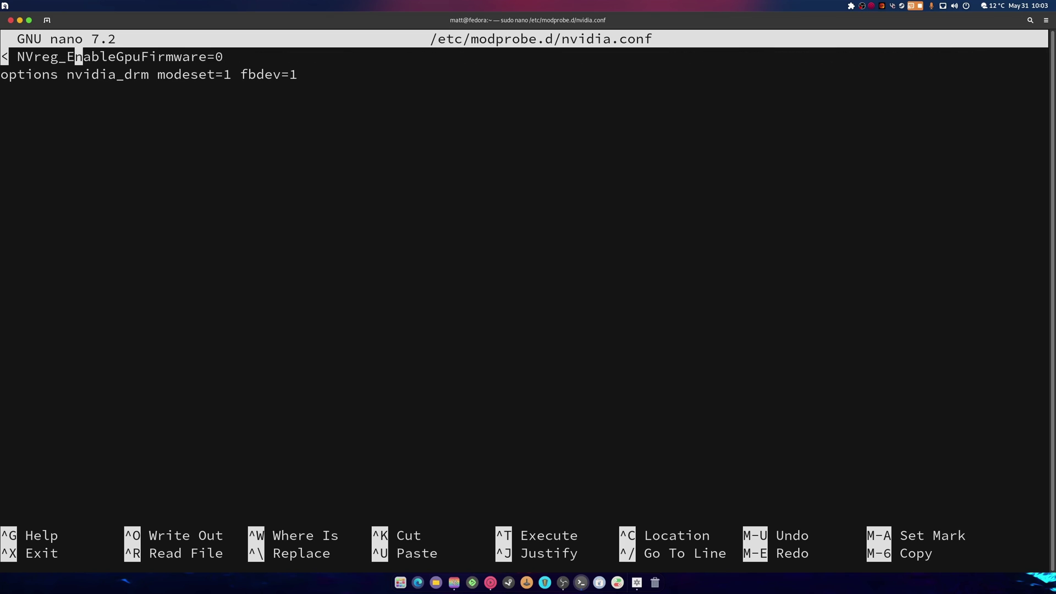
key("Right")
key("Right")
key("Right")
key("Right")
key("Right")
key("Right")
key("Right")
key("Right")
key("Right")
key("Right")
key("Right")
key("Right")
Paste NVreg_PreserveVideoMemoryAllocations=1 at the end of the first options line and save.
left_click(454, 584)
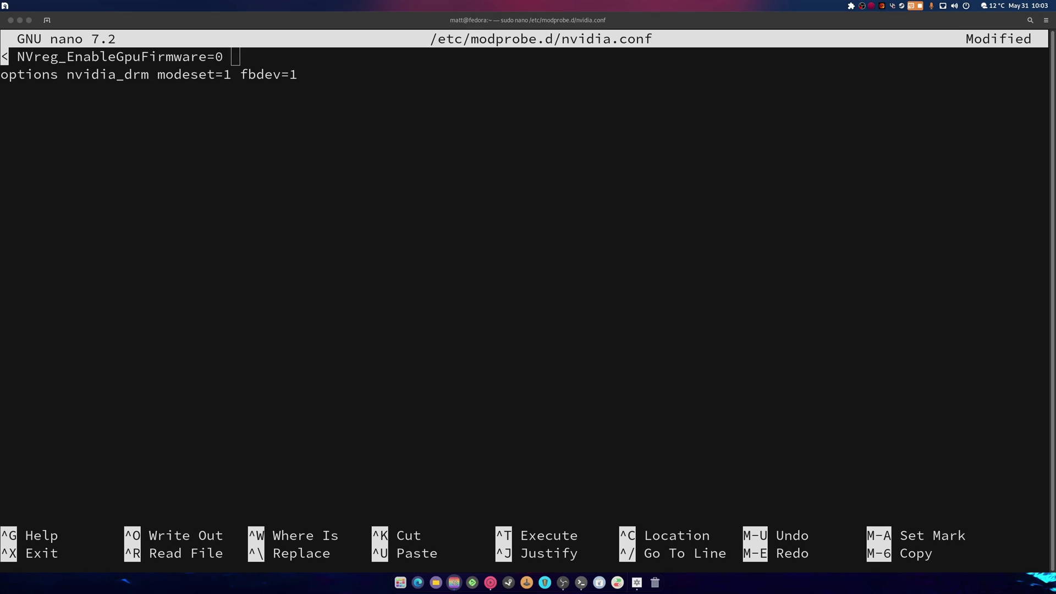
left_click(270, 60)
key("Down")
key("Down")
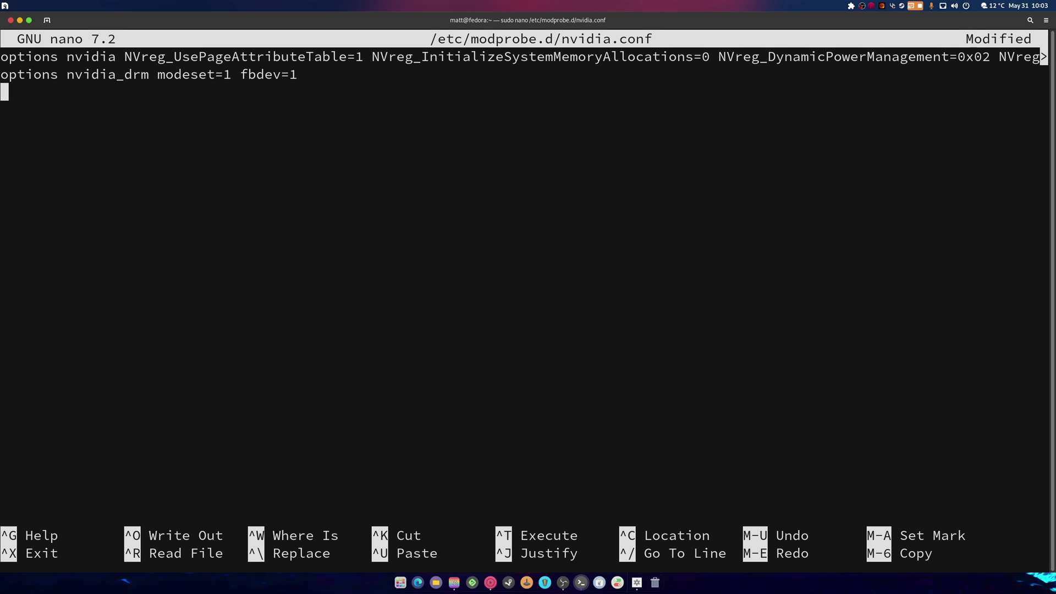
key("Left")
key("Left")
key("Left")
key("Left")
key("Left")
key("Left")
key("Left")
key("Left")
key("Left")
key("Left")
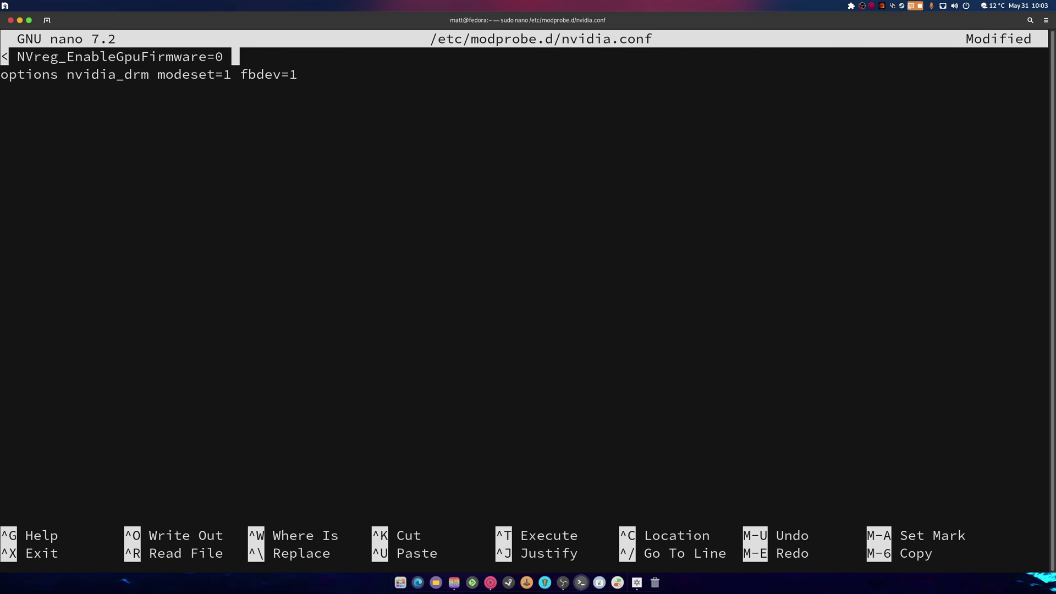
right_click(280, 63)
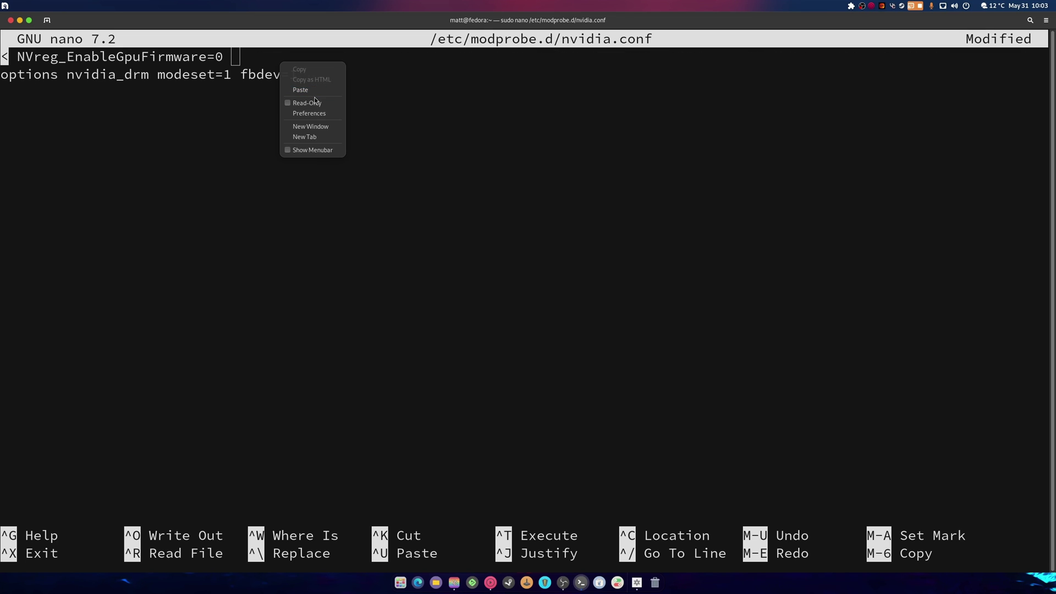
left_click(326, 99)
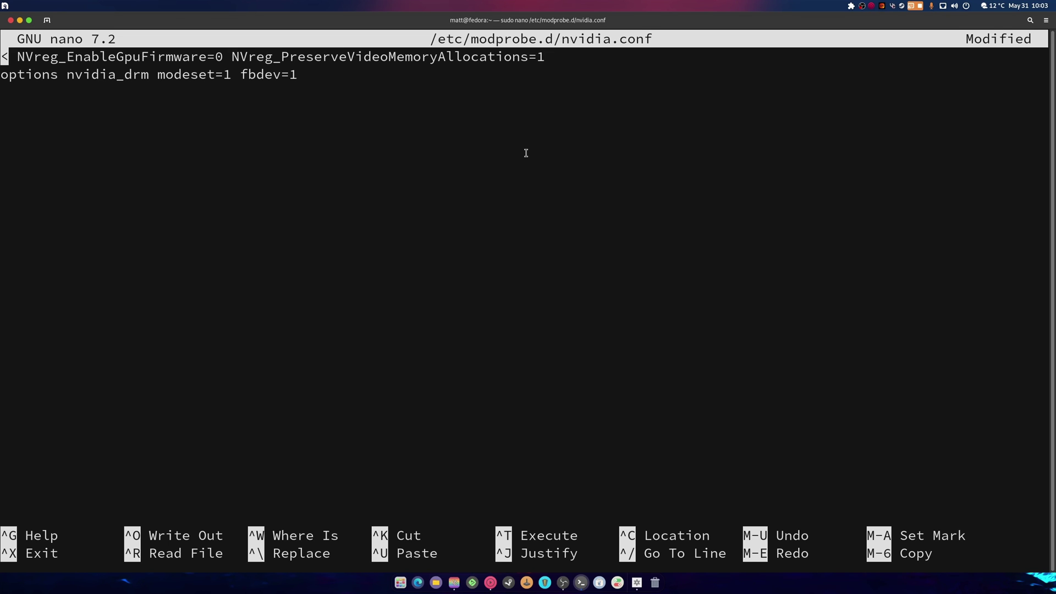
key("ctrl+s")
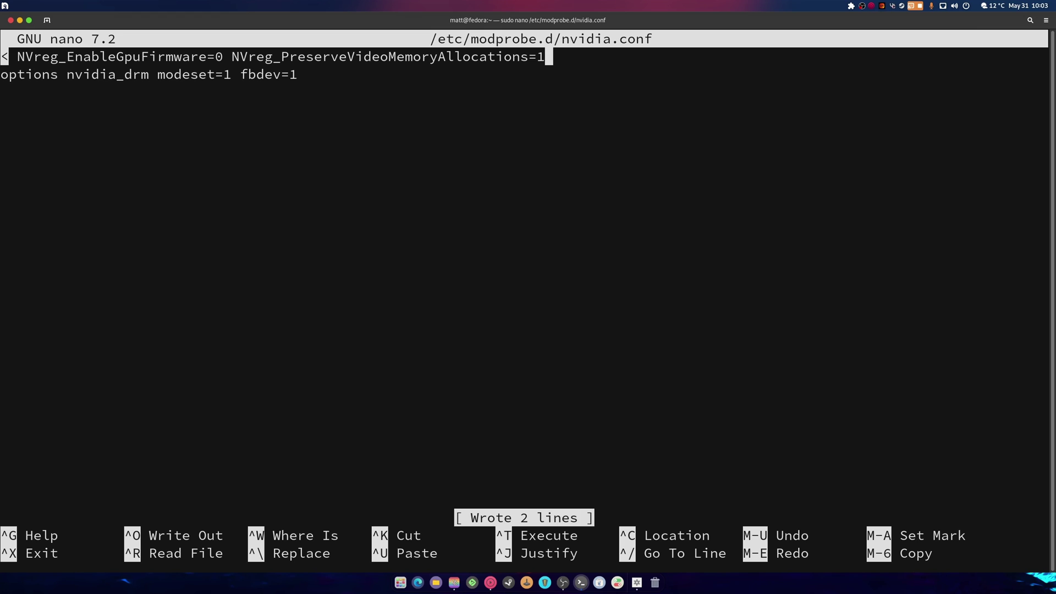
Exit nano and run sudo systemctl enable for nvidia-suspend.service.
key("ctrl+x")
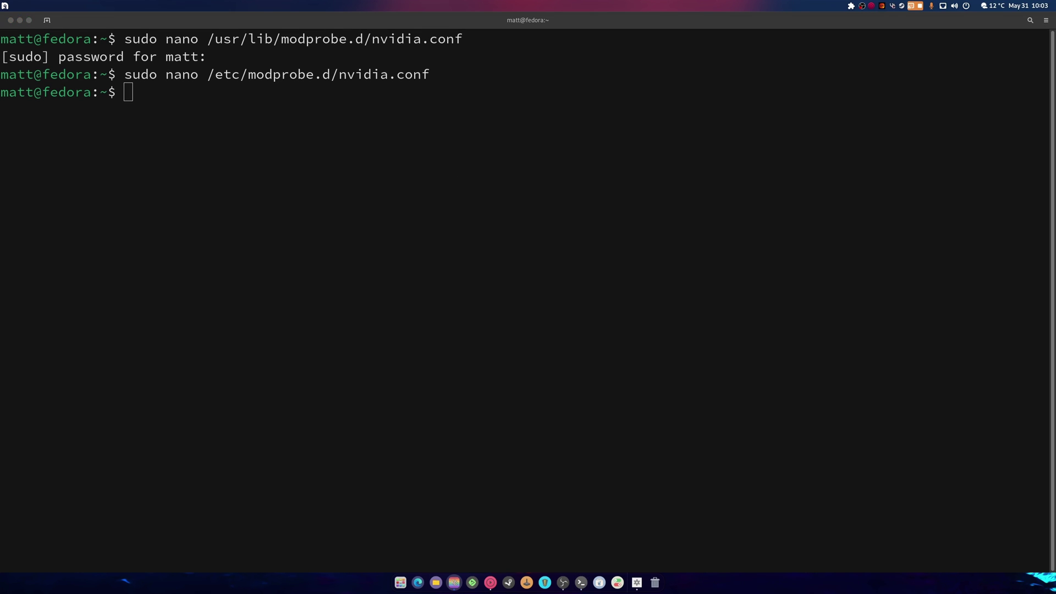
right_click(164, 179)
left_click(184, 203)
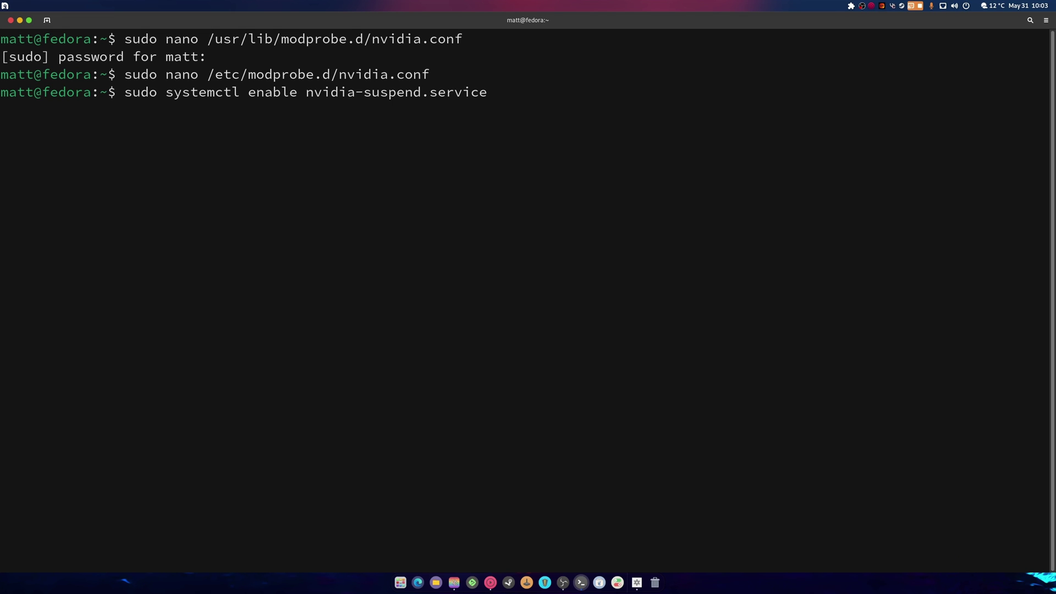
key("Return")
Enable nvidia-hibernate.service with sudo systemctl, entering the password when prompted.
right_click(191, 185)
left_click(230, 211)
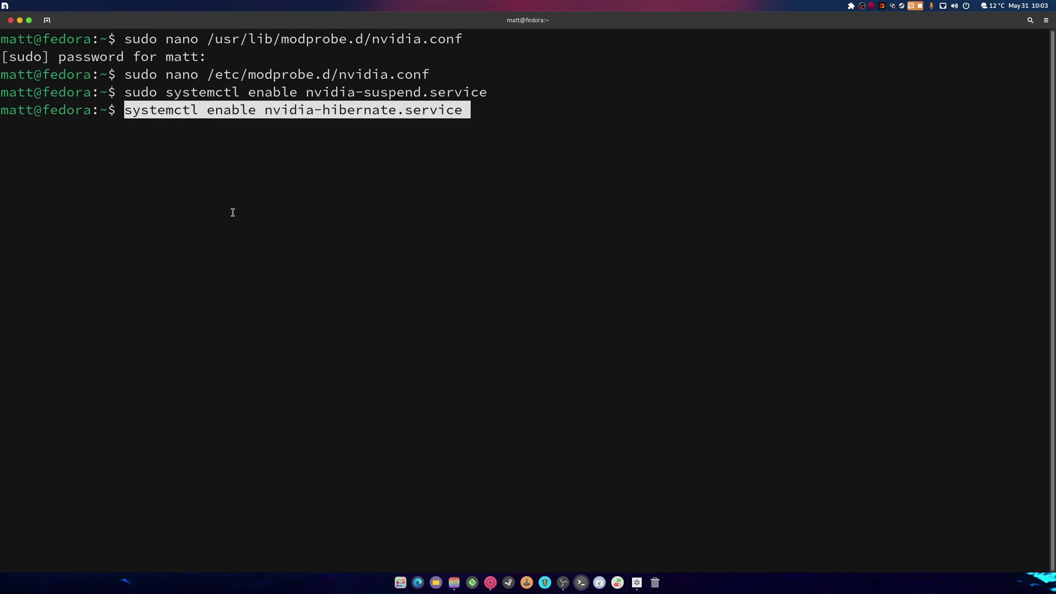
key("Right")
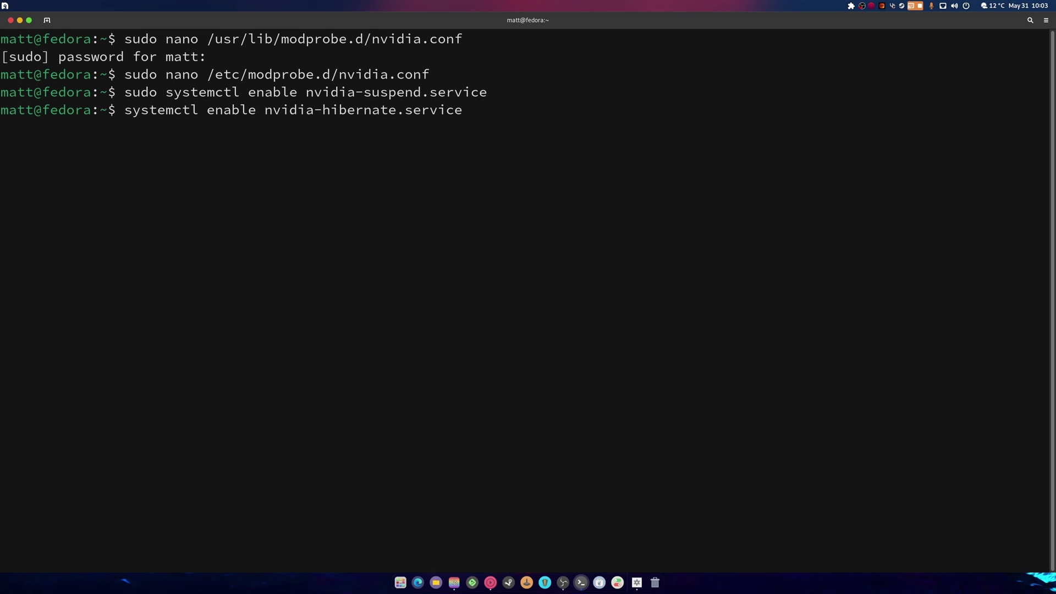
key("Return")
type("********")
key("Return")
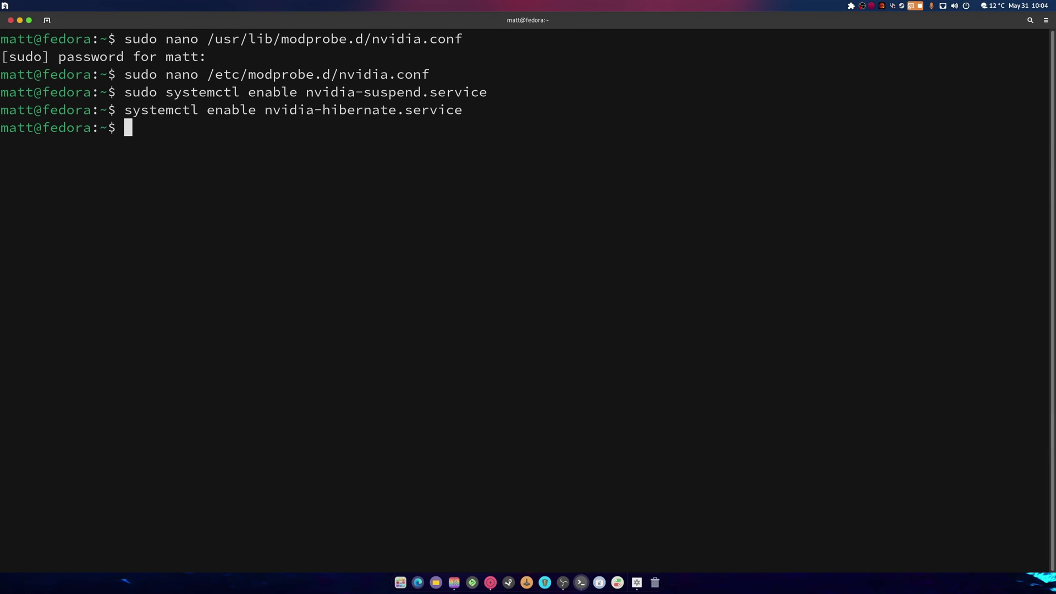
Enable nvidia-resume.service with sudo systemctl.
right_click(246, 185)
left_click(306, 214)
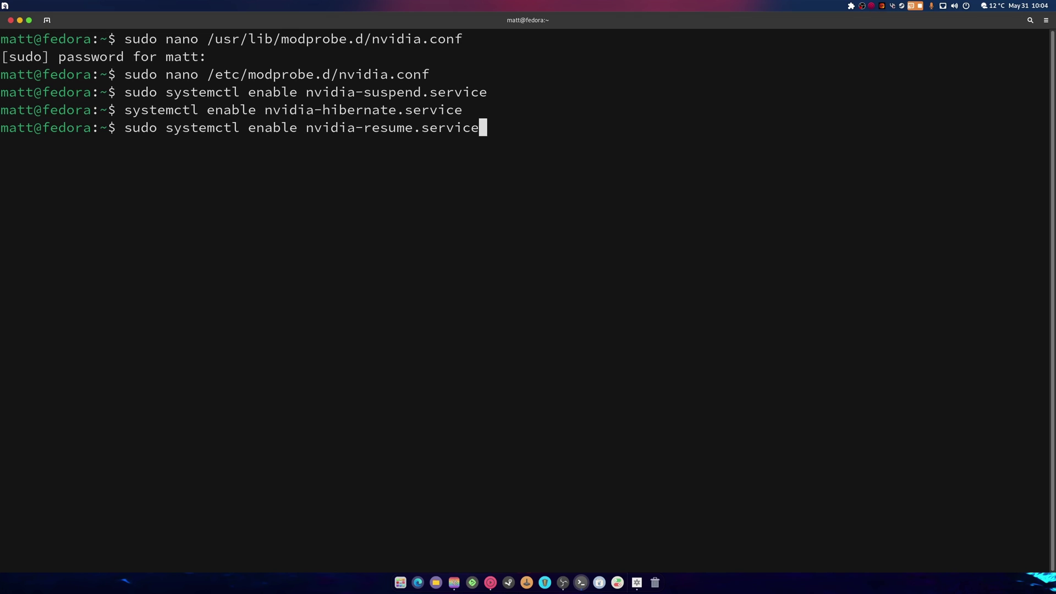
key("Return")
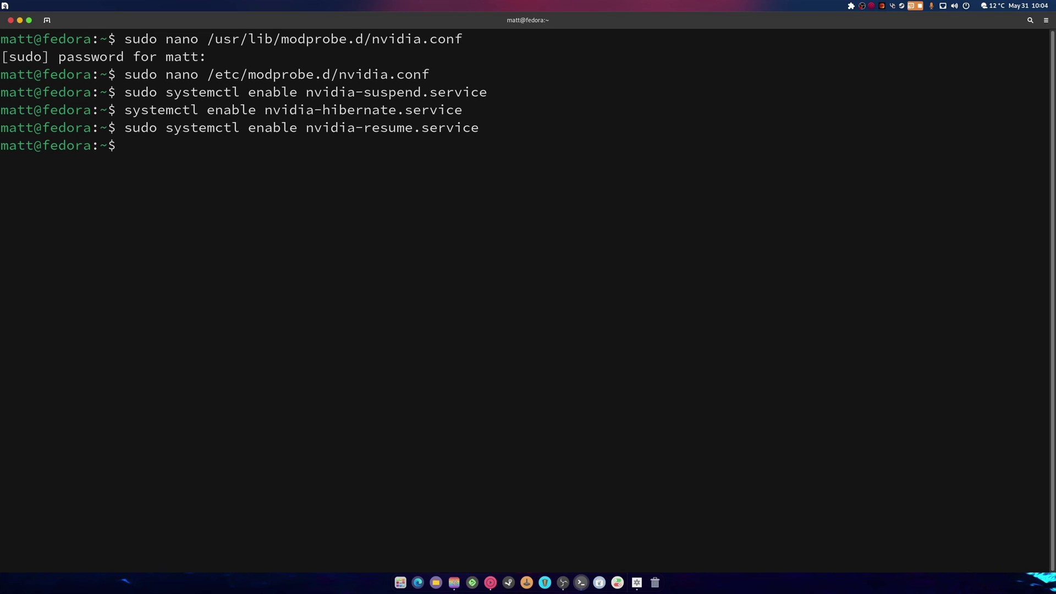